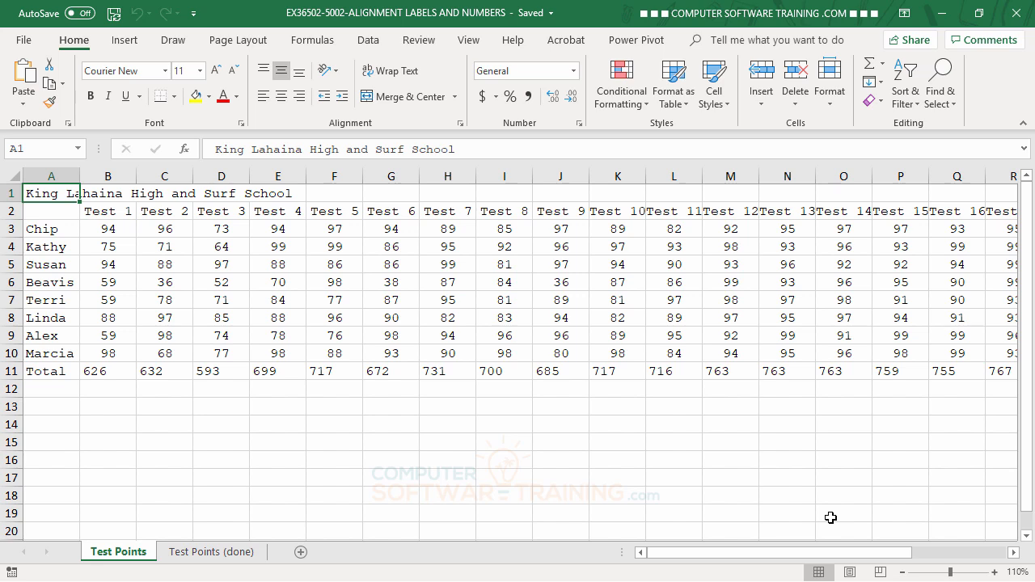
Step: Review the Test Points (done) sheet, then merge and center the title across A1:V1 on the Test Points sheet
{"action": "left_click", "coordinate": [219, 553]}
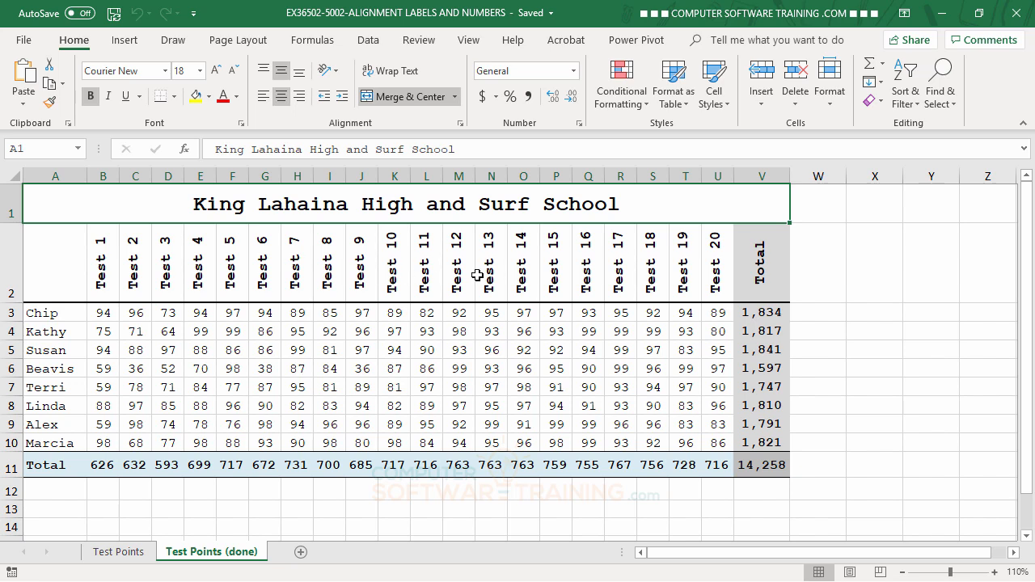
{"action": "left_click", "coordinate": [129, 554]}
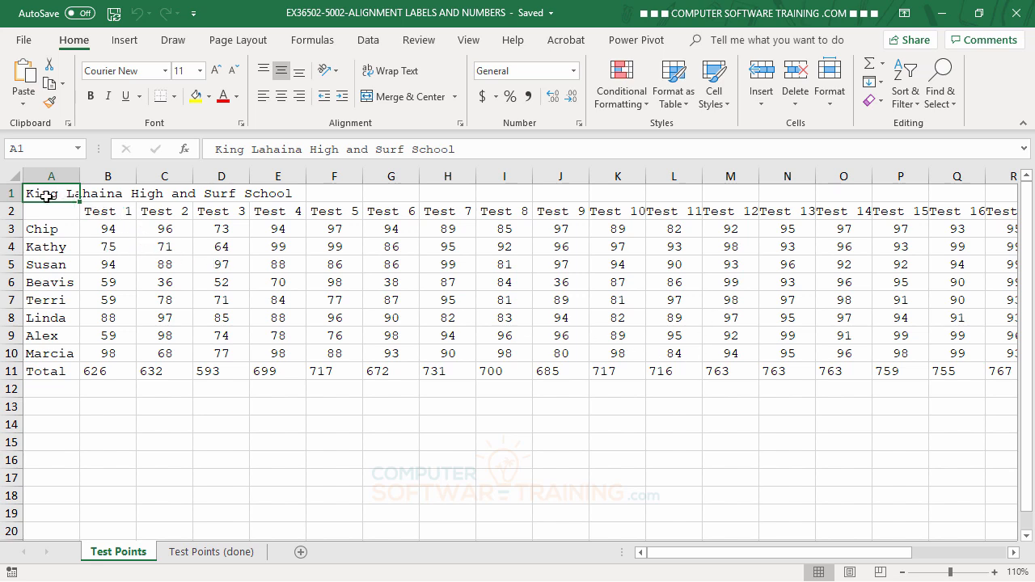
{"action": "left_click_drag", "start_coordinate": [40, 195], "coordinate": [893, 195]}
{"action": "left_click_drag", "start_coordinate": [865, 556], "coordinate": [809, 566]}
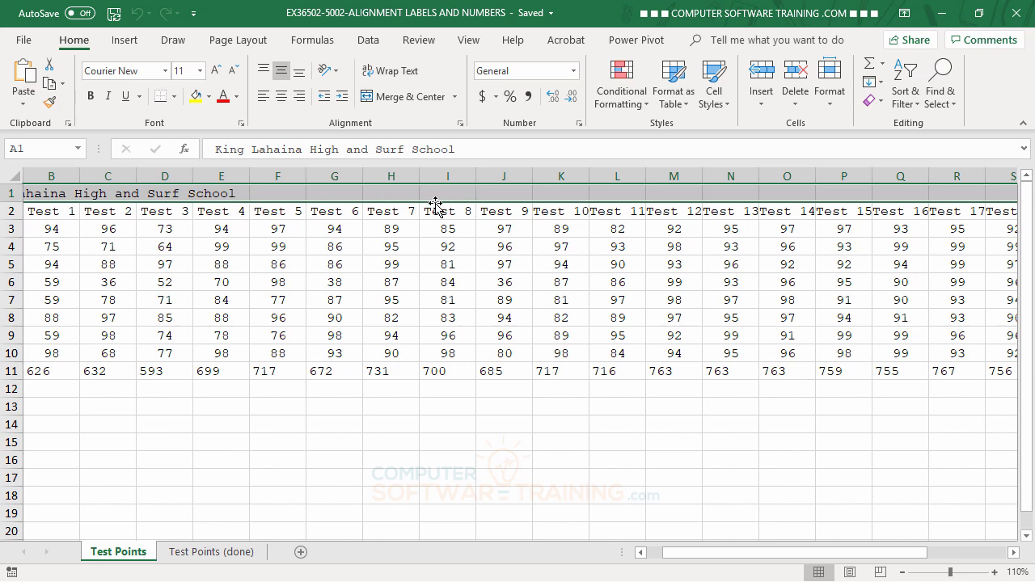
{"action": "left_click", "coordinate": [400, 96]}
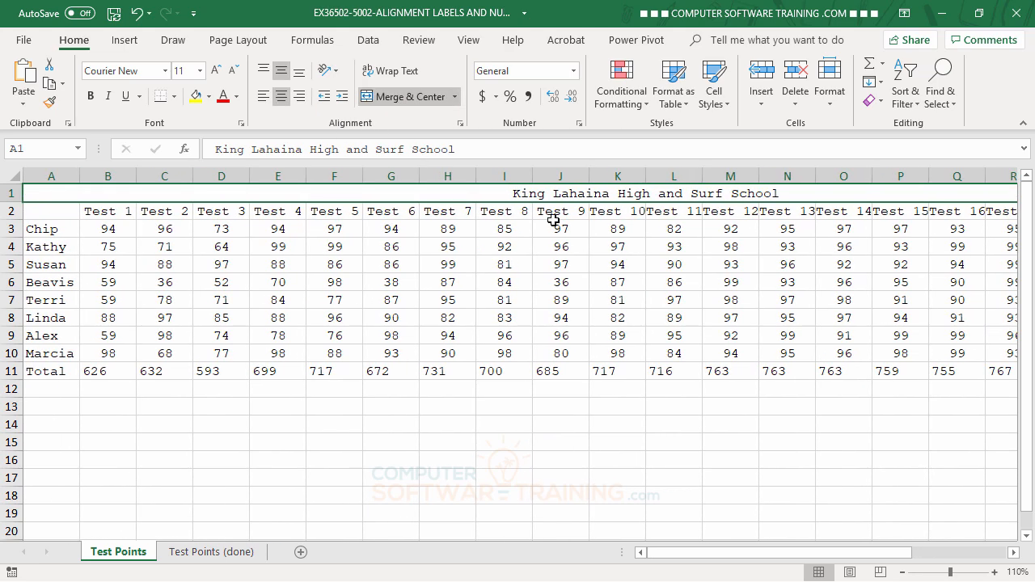
Step: Increase the merged title's font size to 16 and make it bold
{"action": "left_click", "coordinate": [216, 72]}
{"action": "left_click", "coordinate": [216, 72]}
{"action": "left_click", "coordinate": [216, 72]}
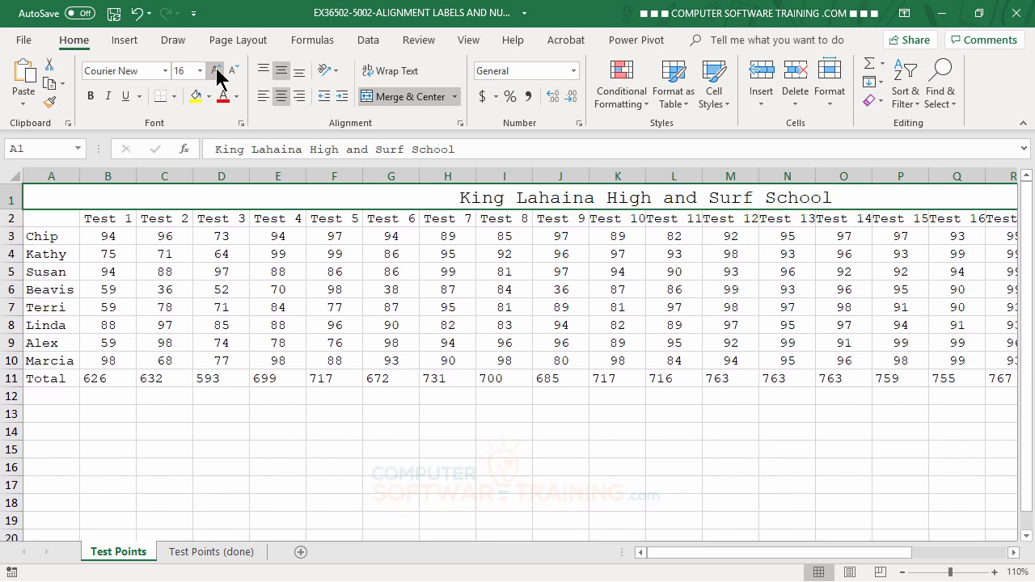
{"action": "left_click", "coordinate": [91, 97]}
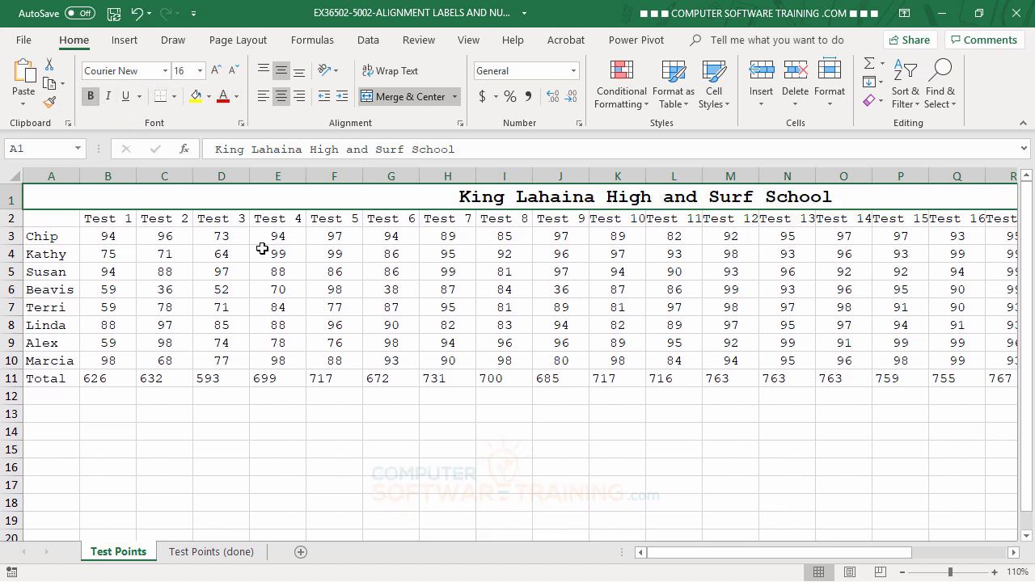
{"action": "left_click", "coordinate": [481, 310]}
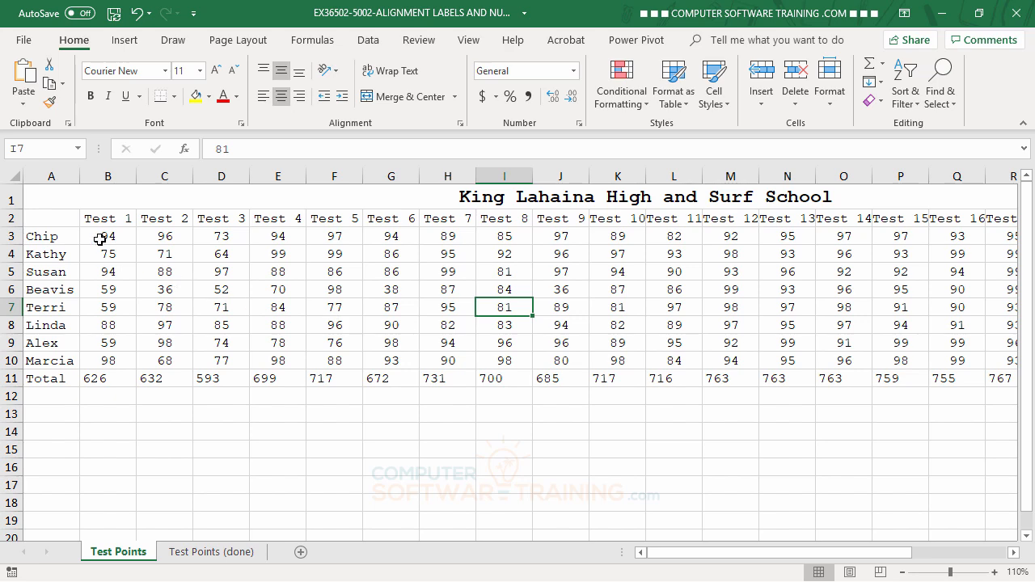
Step: Angle the column header labels in B2:V2 counterclockwise
{"action": "left_click_drag", "start_coordinate": [96, 220], "coordinate": [903, 224]}
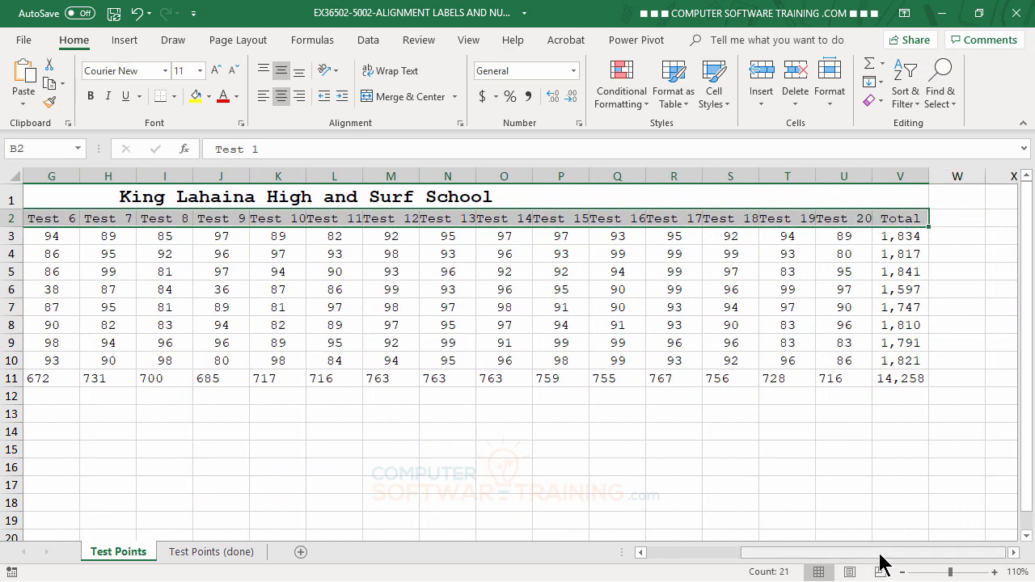
{"action": "left_click_drag", "start_coordinate": [881, 554], "coordinate": [746, 559]}
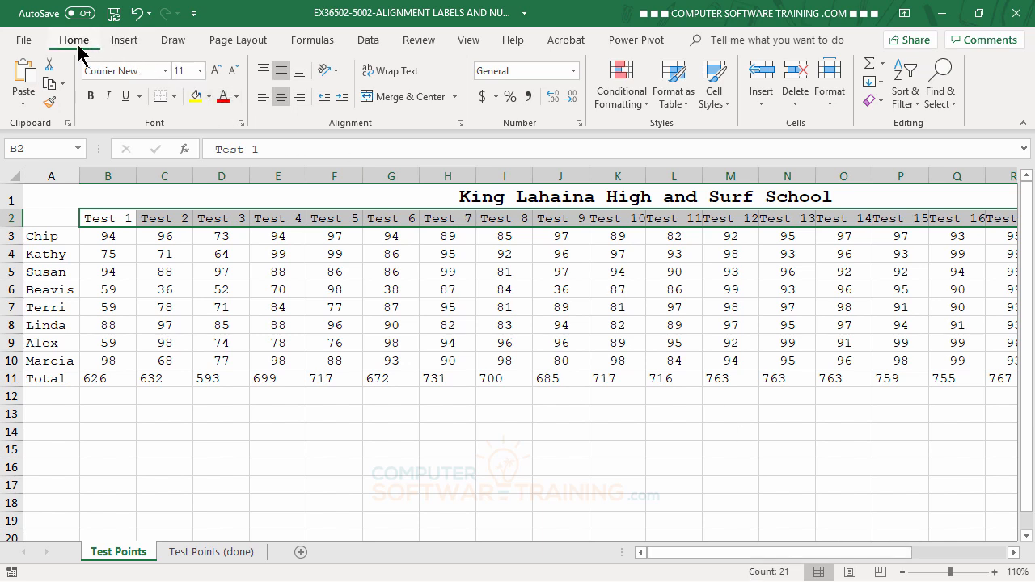
{"action": "left_click", "coordinate": [335, 74]}
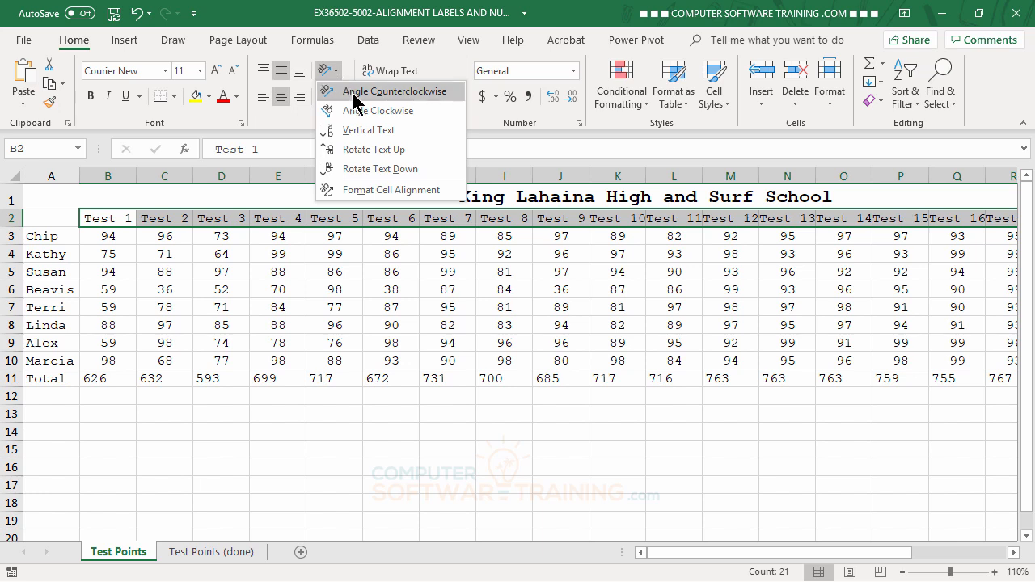
{"action": "left_click", "coordinate": [388, 91]}
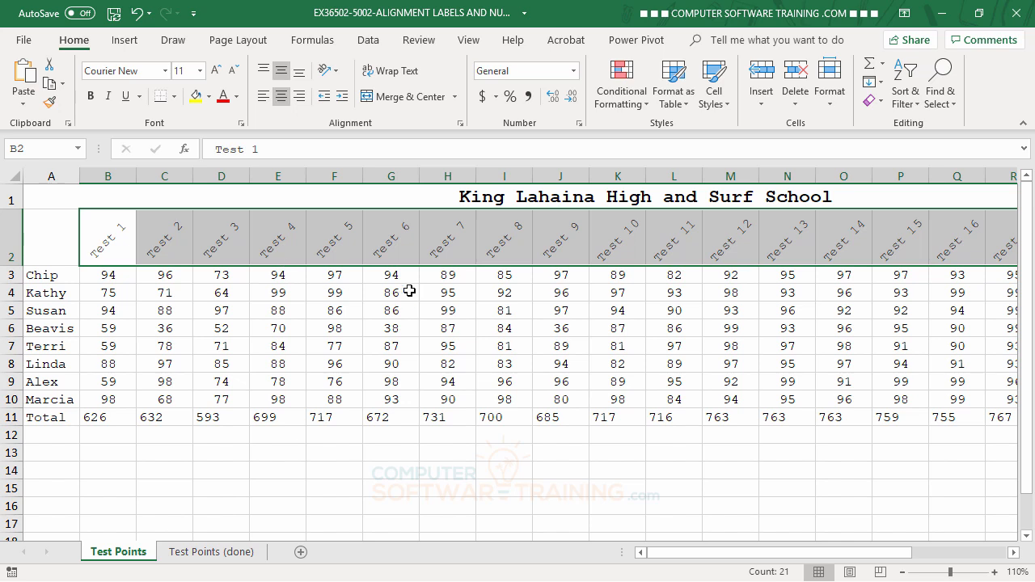
Step: Apply Rotate Text Up to the header labels in B2:V2 and make them bold
{"action": "left_click", "coordinate": [334, 73]}
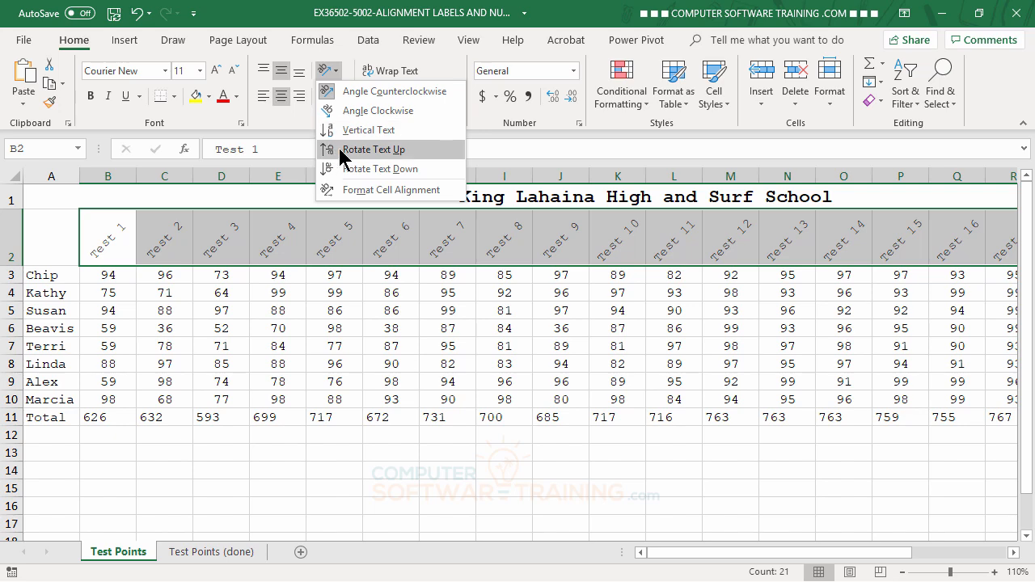
{"action": "left_click", "coordinate": [372, 149]}
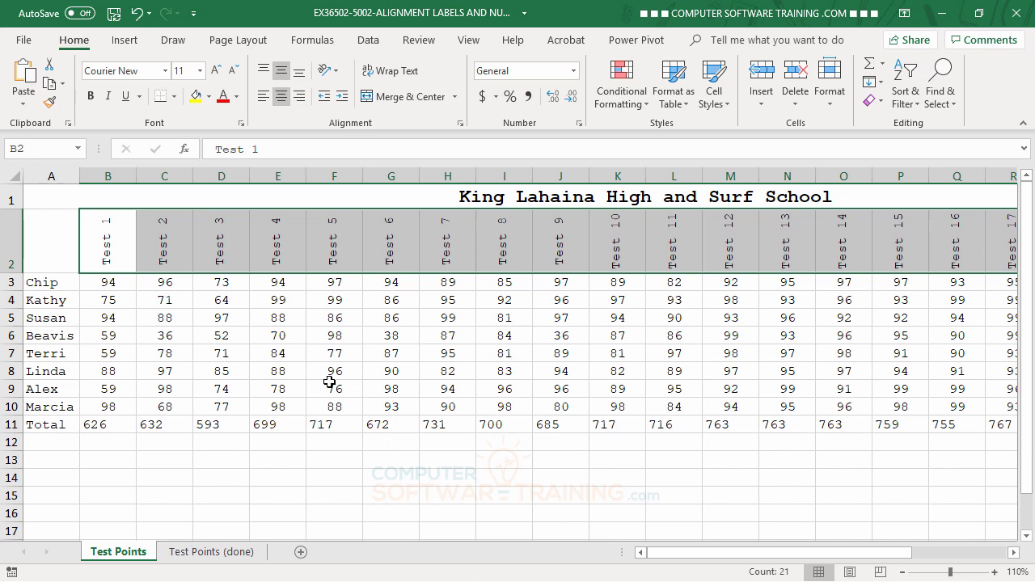
{"action": "left_click", "coordinate": [91, 96]}
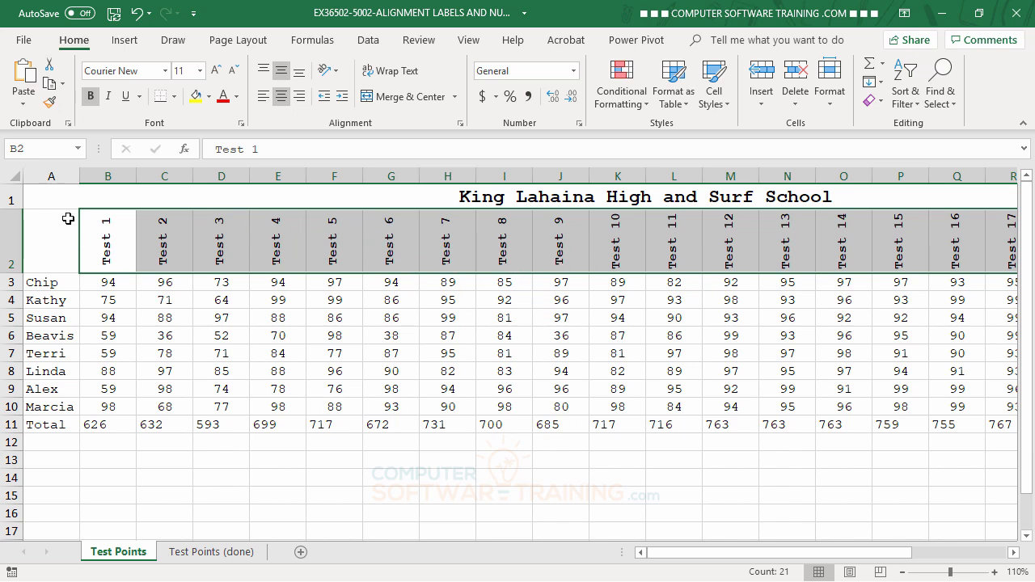
Step: AutoFit the width of all columns in the sheet to their contents
{"action": "left_click", "coordinate": [15, 176]}
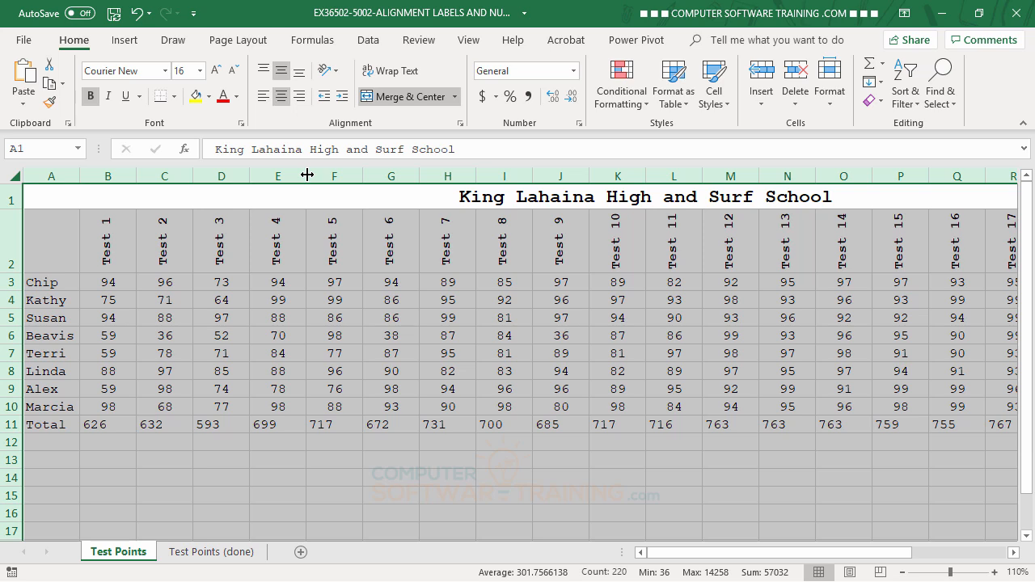
{"action": "double_click", "coordinate": [307, 175]}
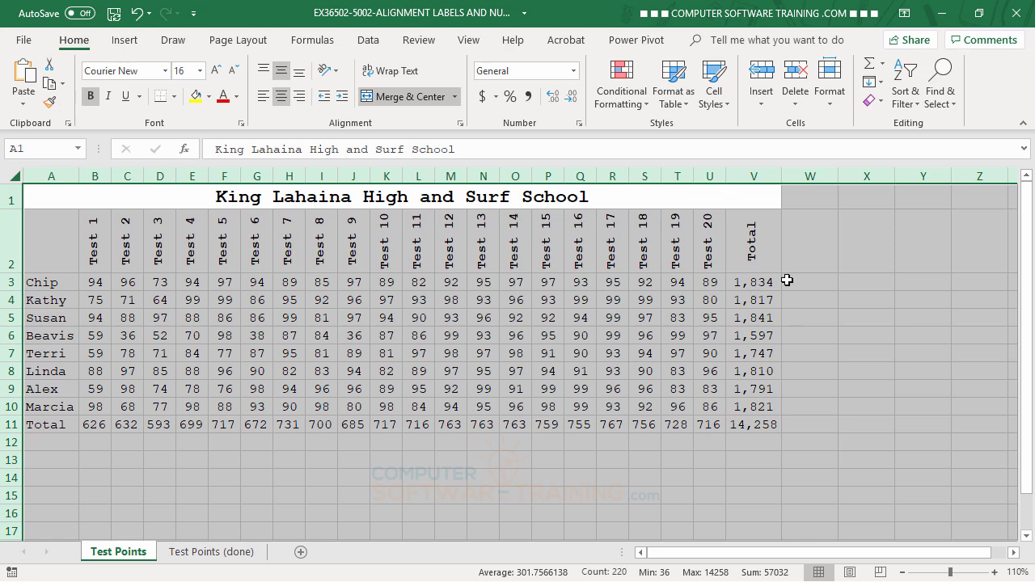
{"action": "left_click", "coordinate": [785, 278]}
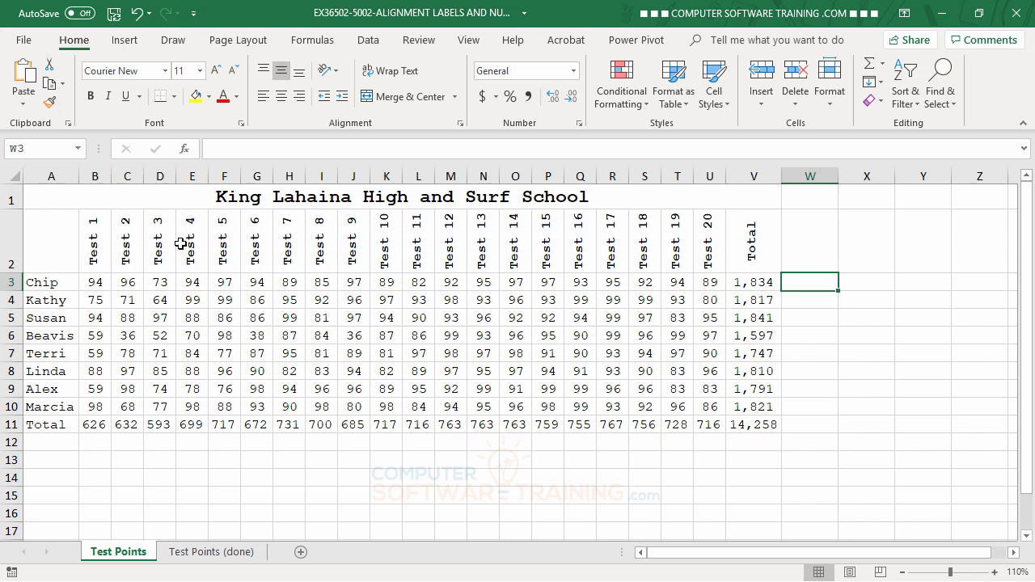
Step: Check the first few test headers and change the label in B2 to Test 01
{"action": "left_click", "coordinate": [97, 247]}
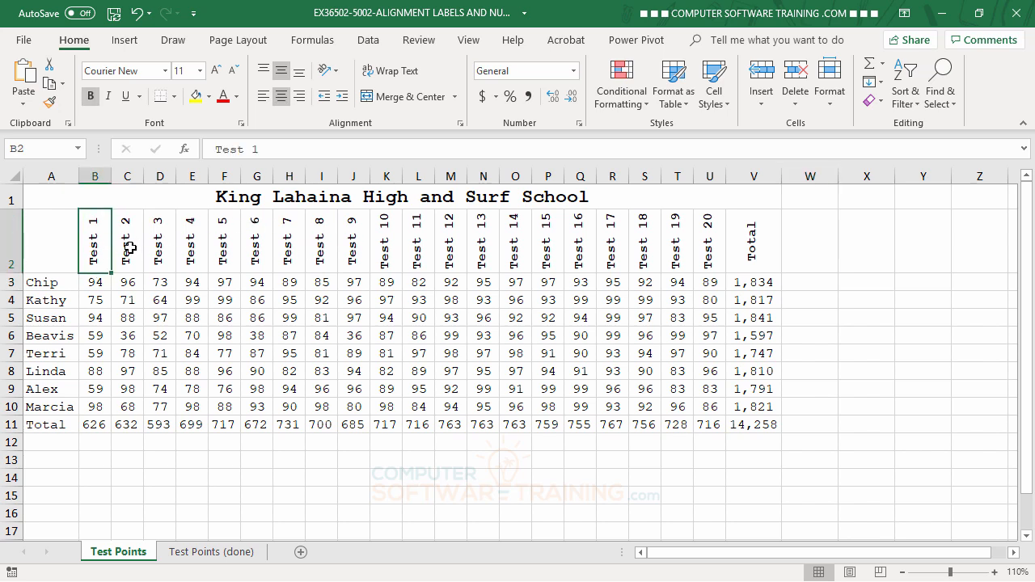
{"action": "left_click", "coordinate": [129, 248]}
{"action": "left_click", "coordinate": [162, 247]}
{"action": "left_click", "coordinate": [194, 250]}
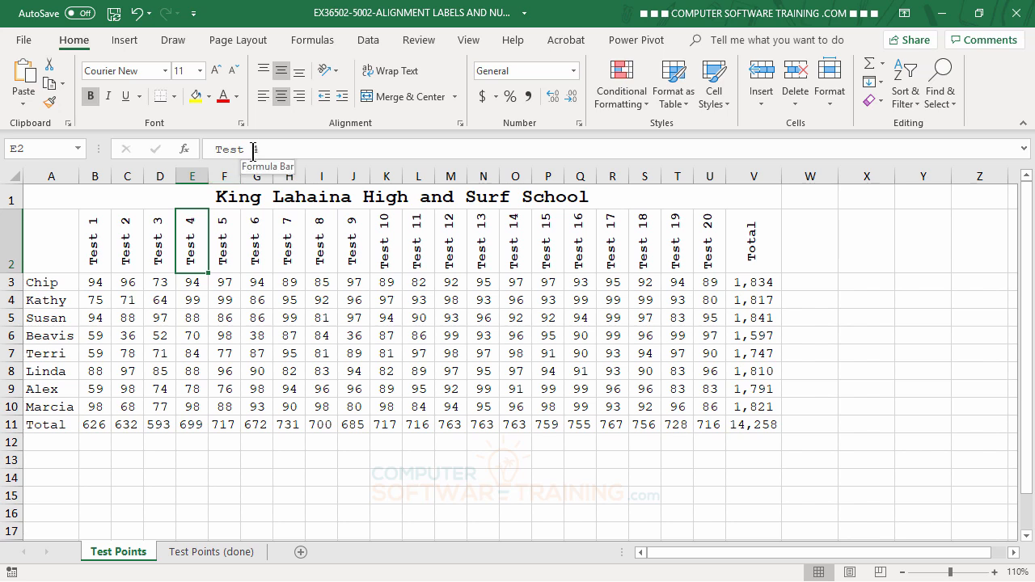
{"action": "left_click", "coordinate": [95, 252]}
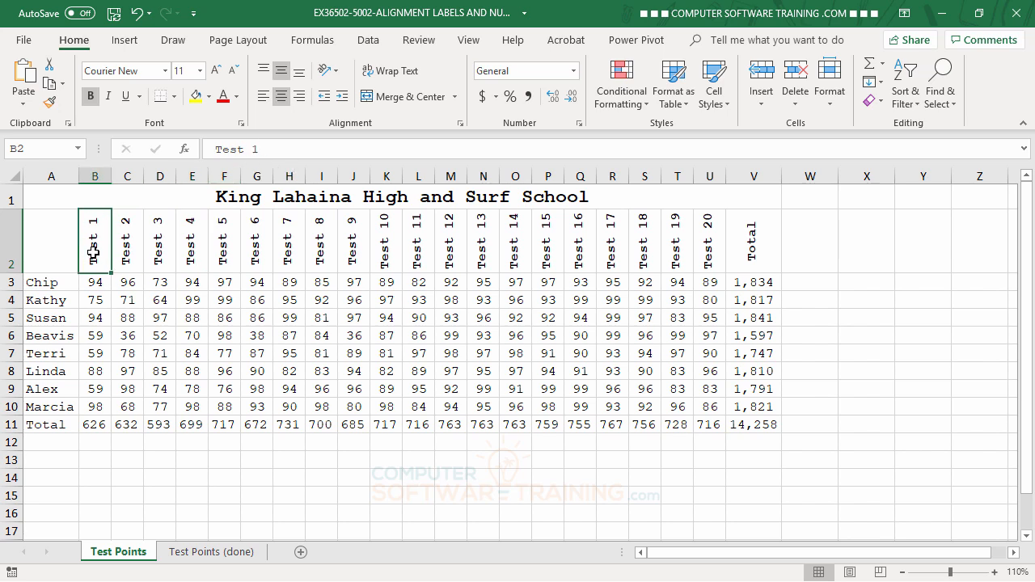
{"action": "left_click", "coordinate": [253, 149]}
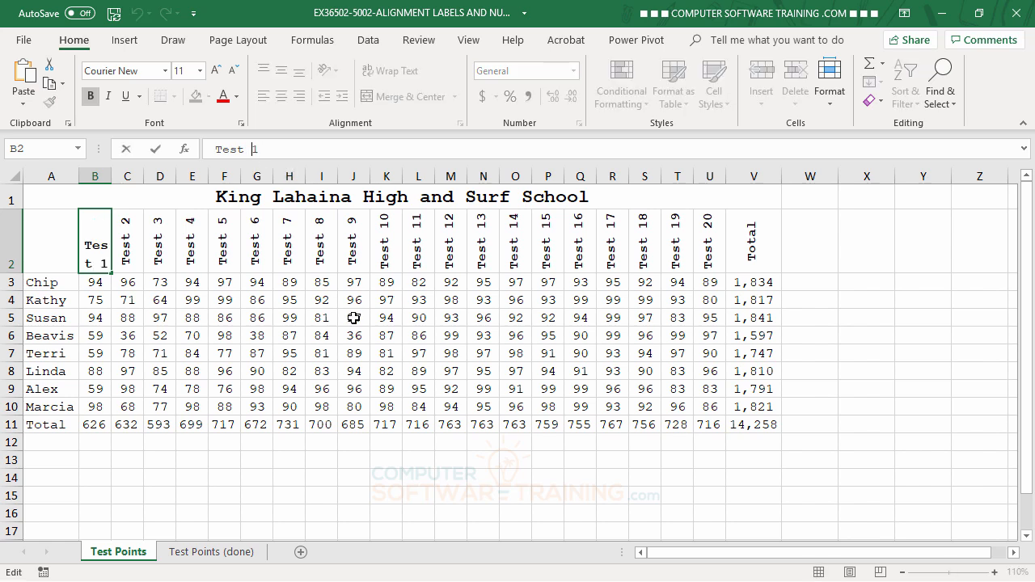
{"action": "type", "text": "0"}
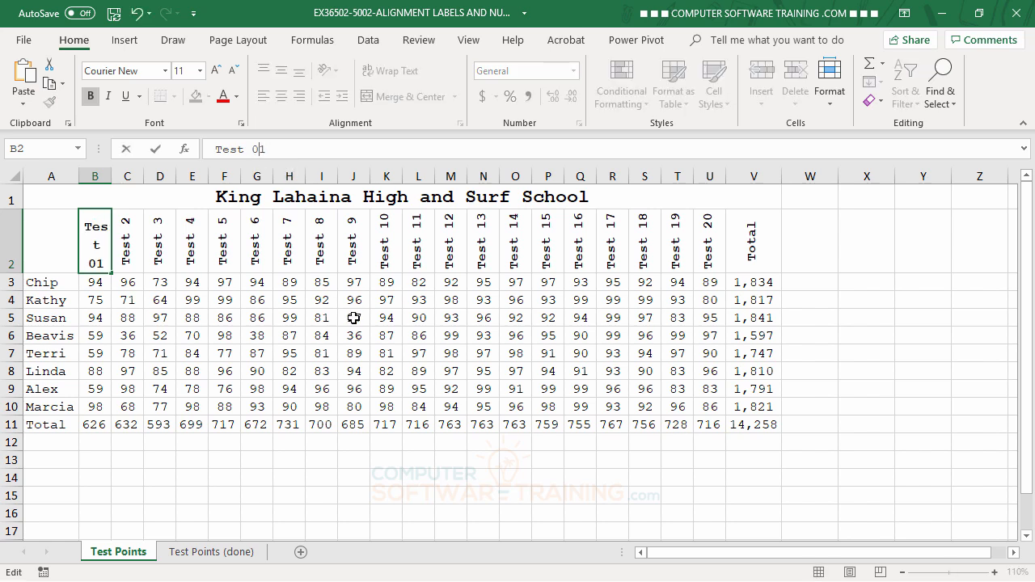
{"action": "key", "text": "Return"}
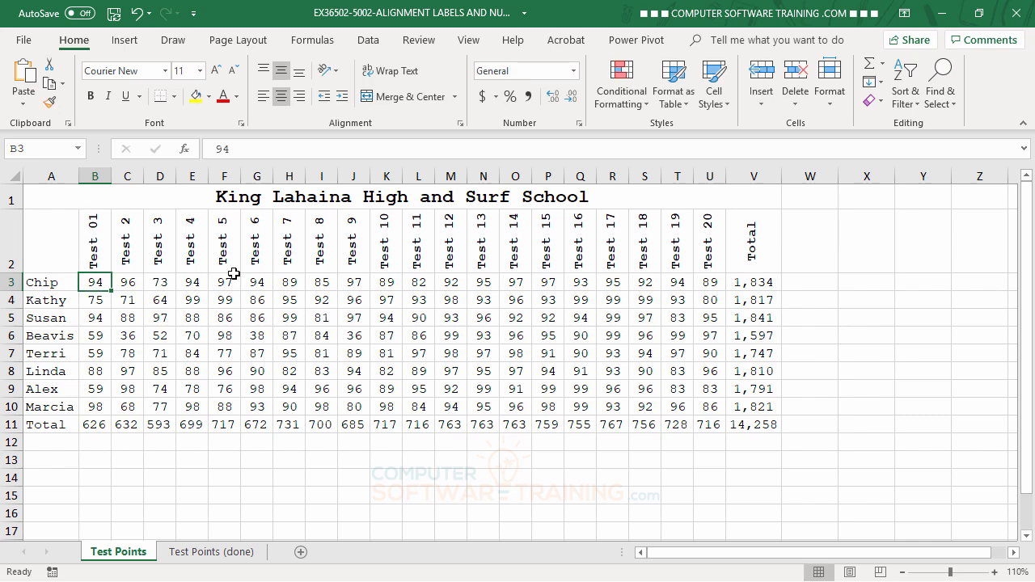
Step: Fill the two-digit test label series from B2 through J2 and make row 2 slightly taller
{"action": "left_click", "coordinate": [94, 236]}
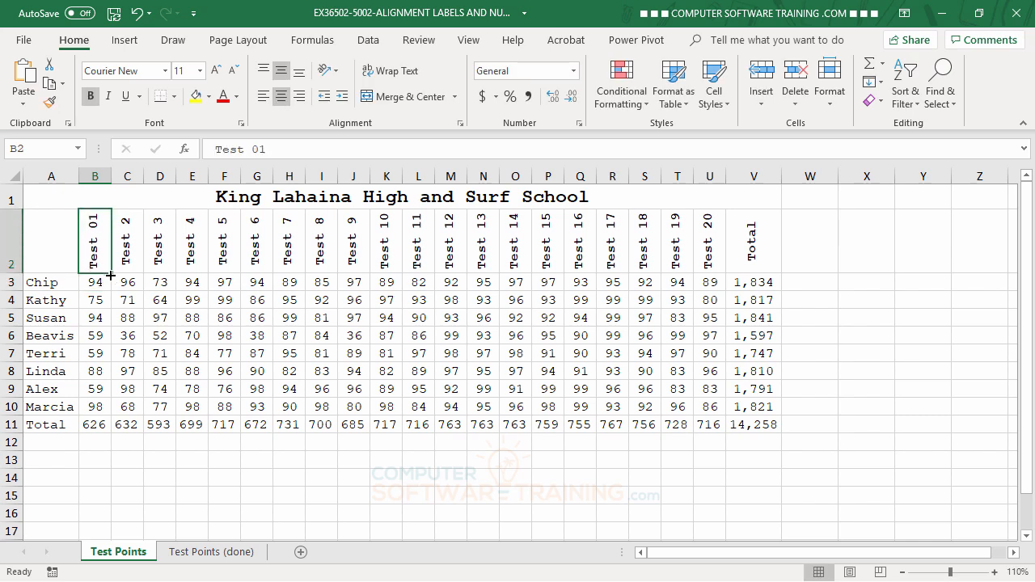
{"action": "left_click_drag", "start_coordinate": [113, 271], "coordinate": [377, 293]}
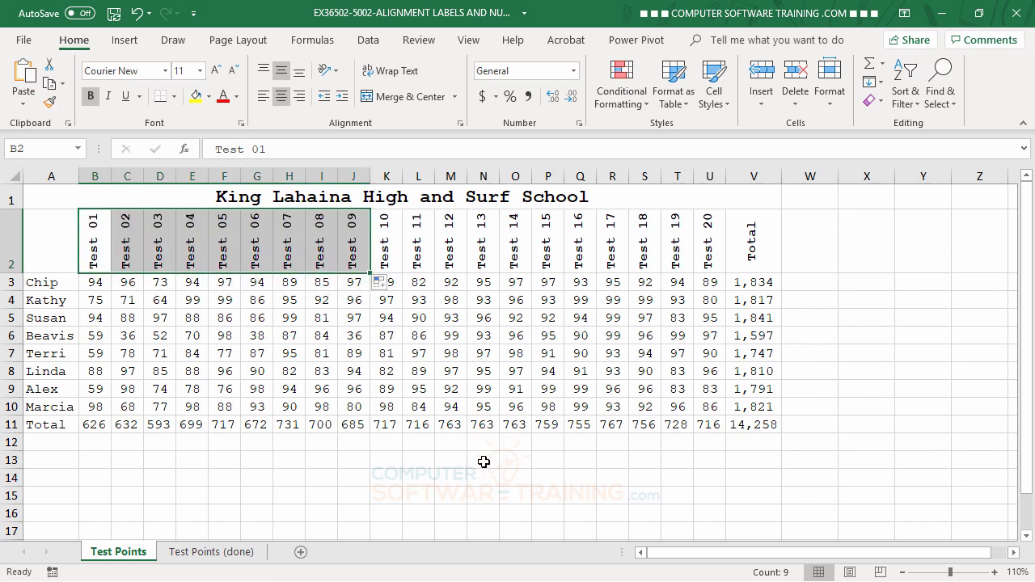
{"action": "left_click", "coordinate": [385, 478]}
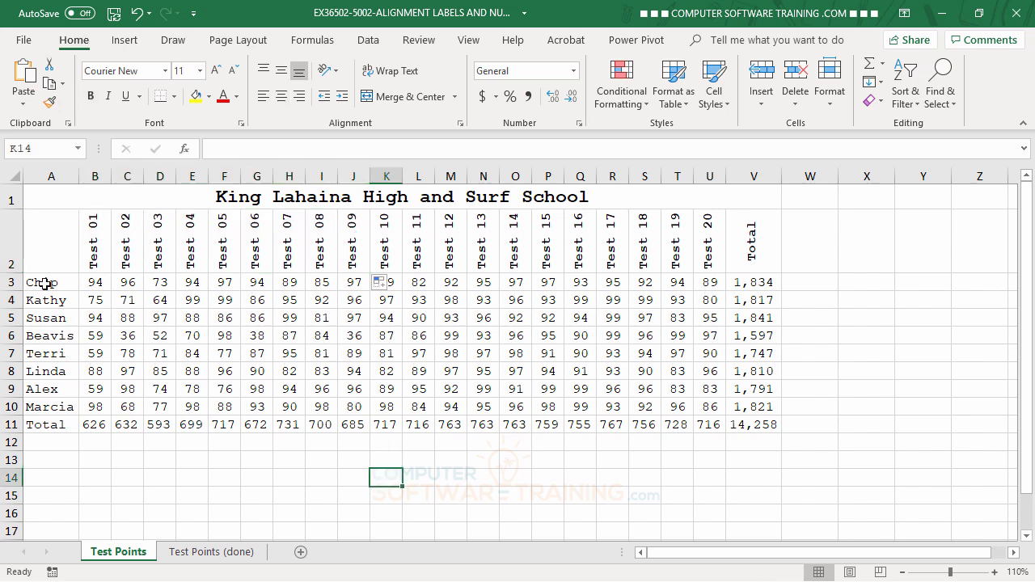
{"action": "left_click_drag", "start_coordinate": [12, 274], "coordinate": [13, 279]}
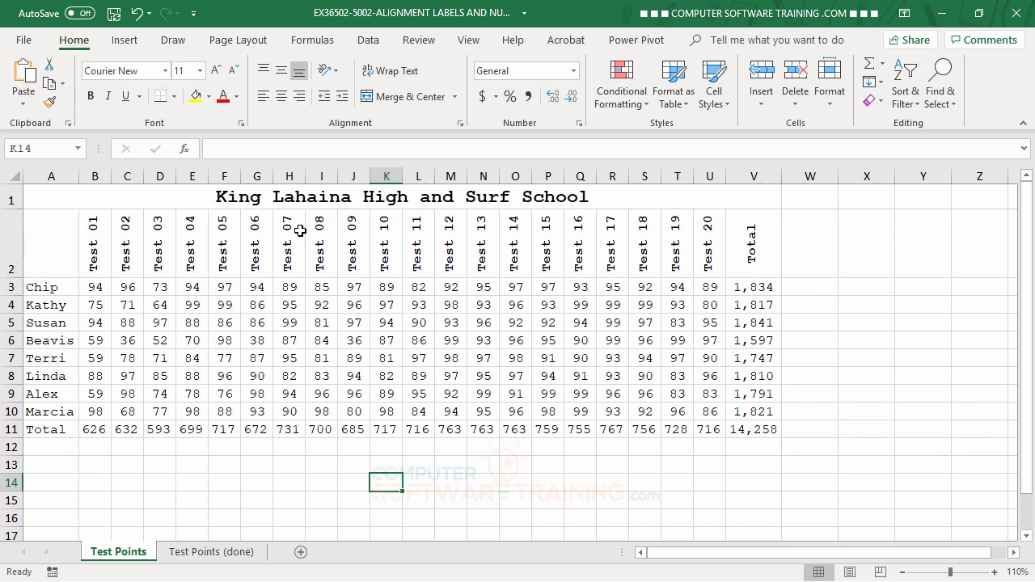
Step: Center the totals in B11:V11 horizontally to match the headers and scores above
{"action": "left_click_drag", "start_coordinate": [95, 241], "coordinate": [773, 253]}
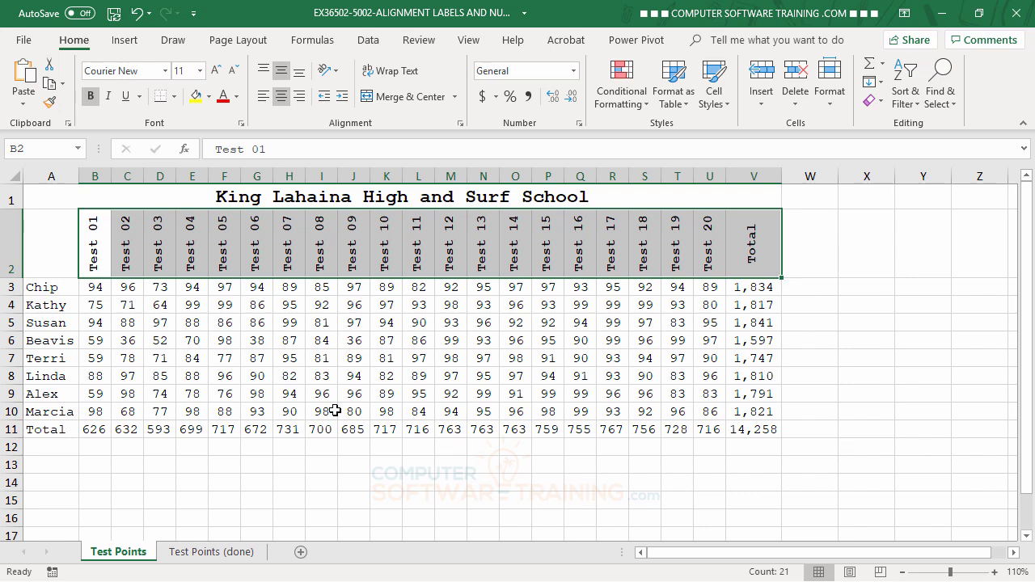
{"action": "left_click_drag", "start_coordinate": [94, 288], "coordinate": [757, 403]}
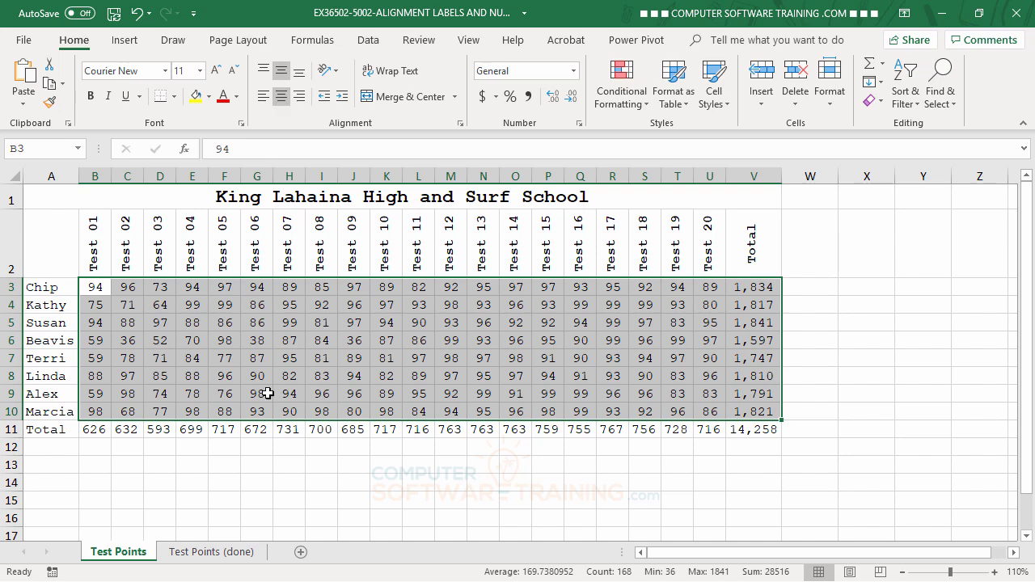
{"action": "left_click_drag", "start_coordinate": [90, 433], "coordinate": [753, 429]}
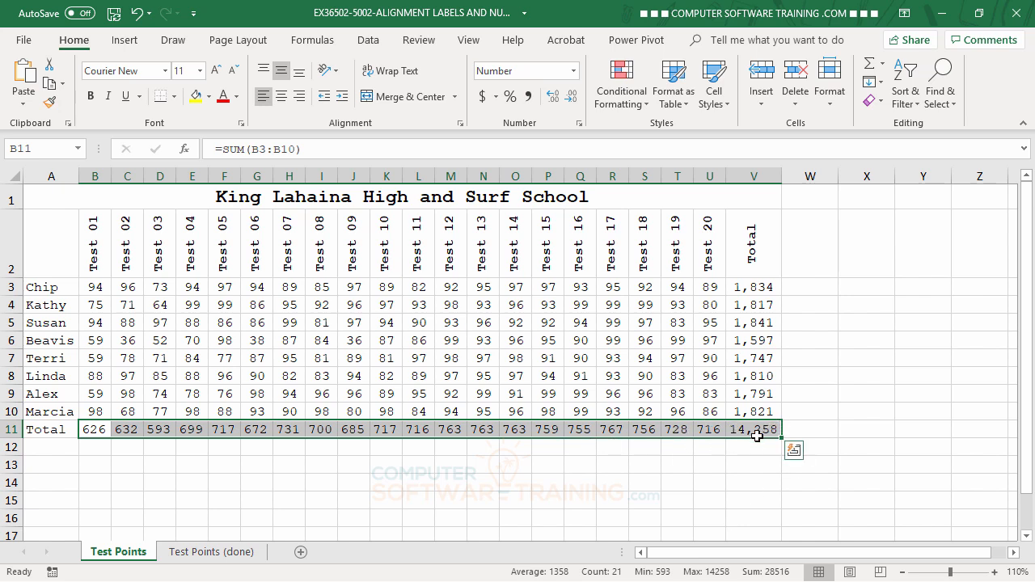
{"action": "left_click", "coordinate": [282, 96]}
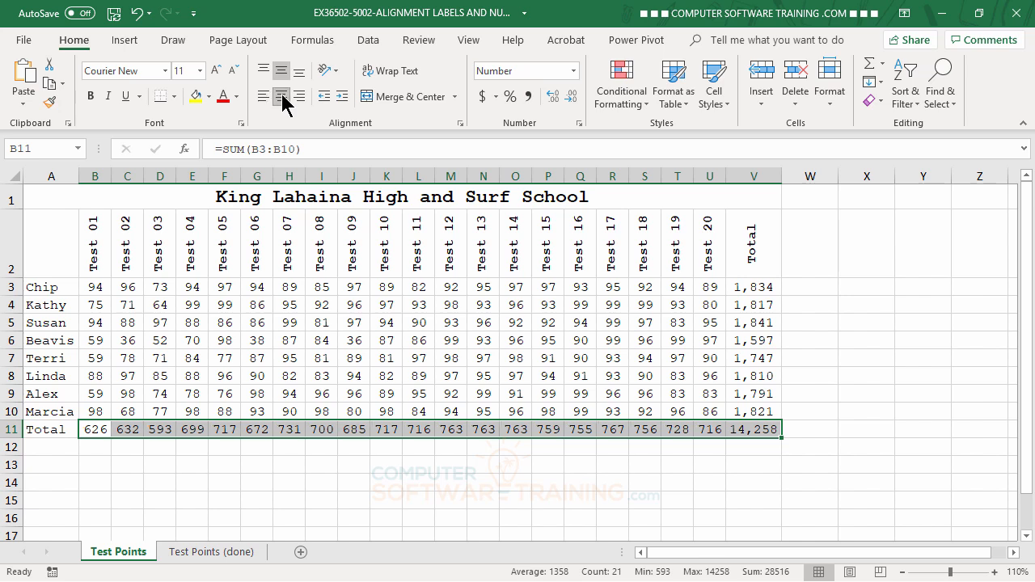
{"action": "left_click", "coordinate": [866, 286]}
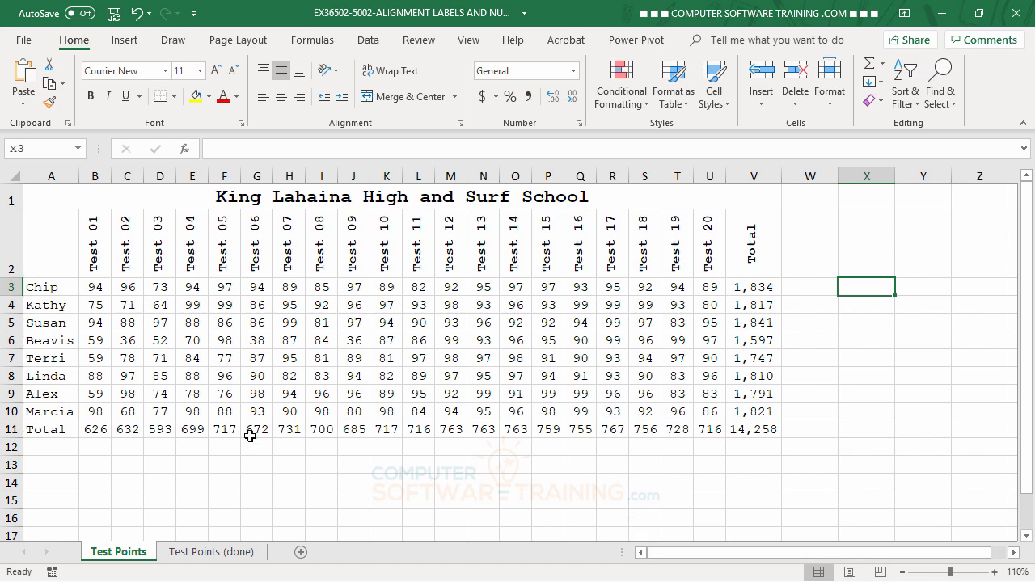
Step: Apply a Top and Bottom Border to the Total row, A11:V11
{"action": "left_click", "coordinate": [186, 553]}
{"action": "left_click", "coordinate": [120, 552]}
{"action": "left_click_drag", "start_coordinate": [46, 430], "coordinate": [737, 431]}
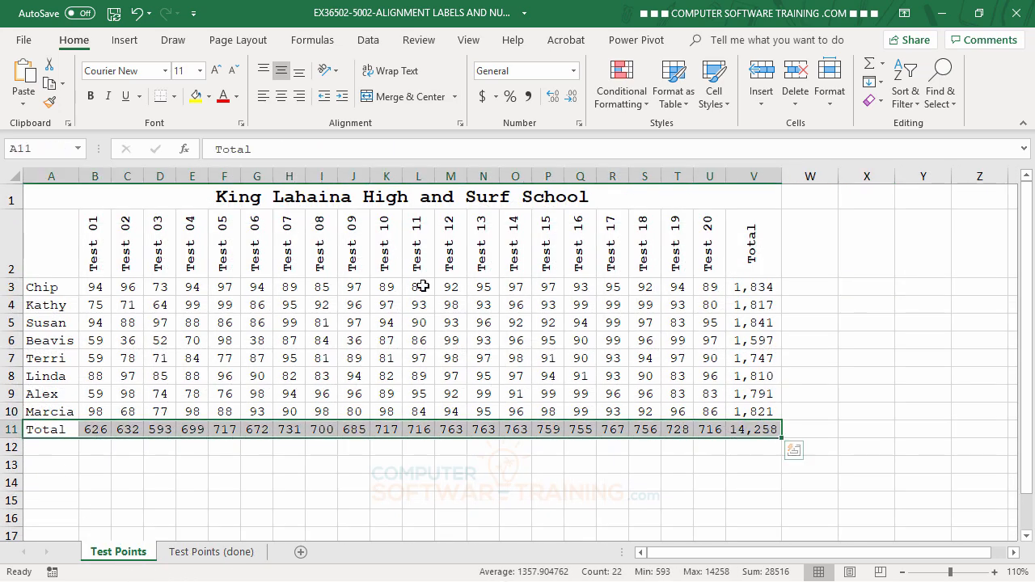
{"action": "left_click", "coordinate": [175, 97]}
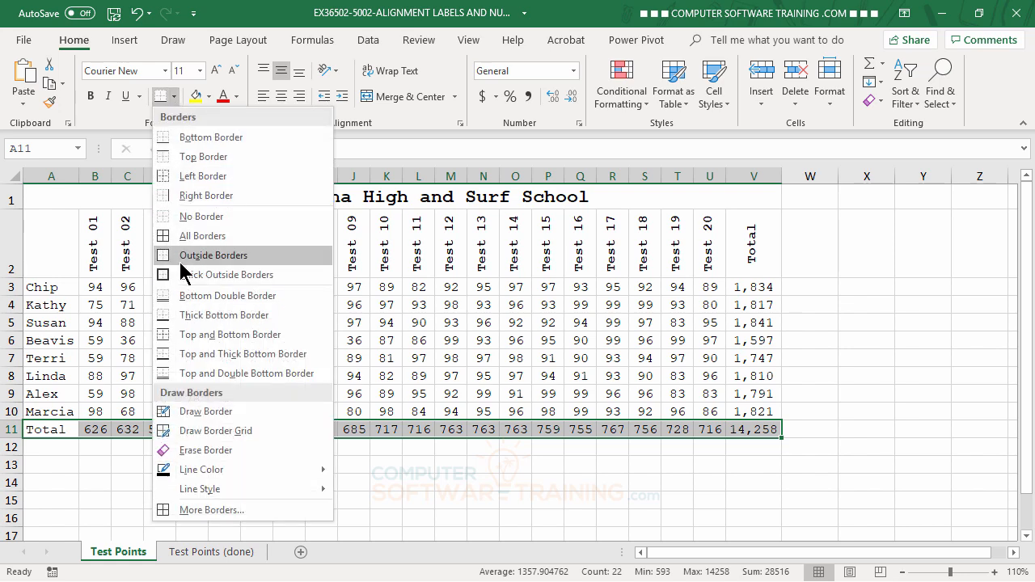
{"action": "left_click", "coordinate": [229, 335]}
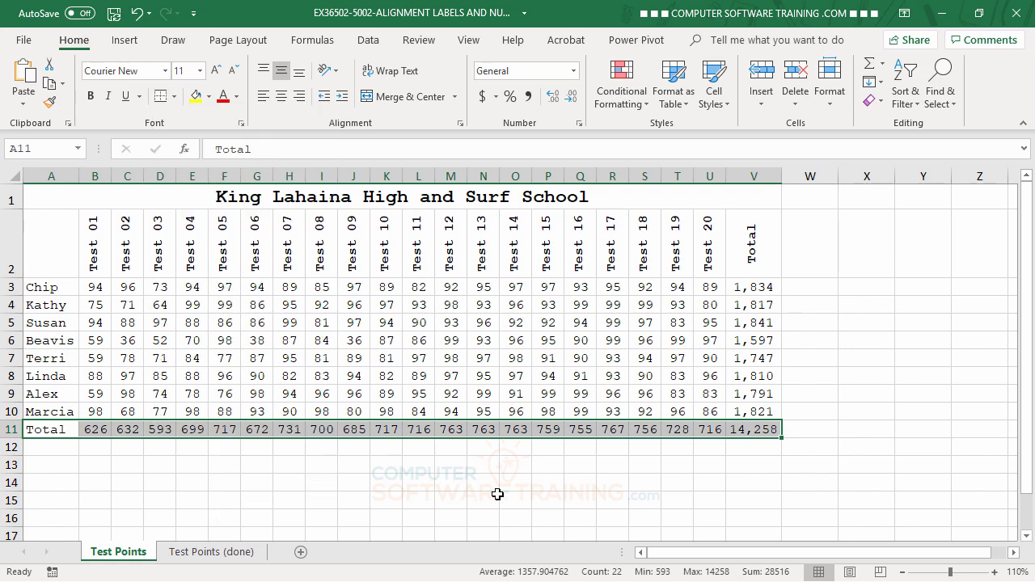
Step: Make the Total row, A11:V11, bold and fill it with the lightest purple theme color
{"action": "left_click", "coordinate": [90, 96]}
{"action": "left_click", "coordinate": [209, 97]}
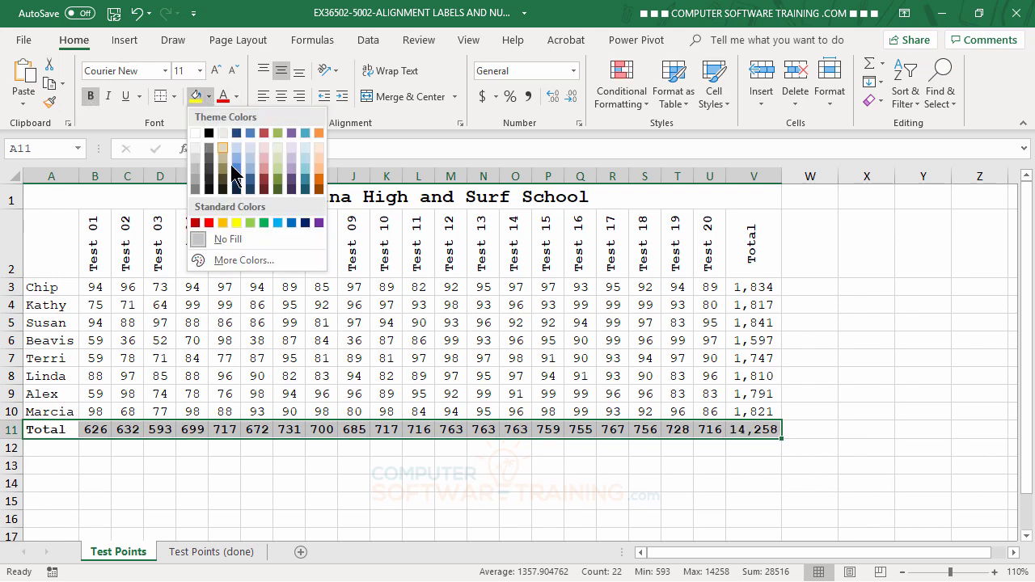
{"action": "left_click", "coordinate": [292, 148]}
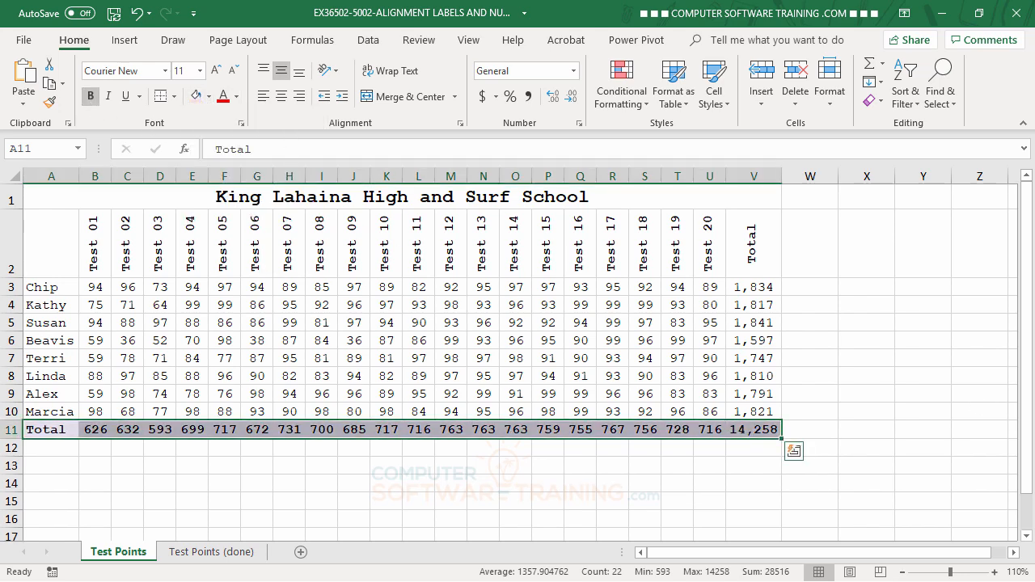
{"action": "left_click", "coordinate": [859, 339]}
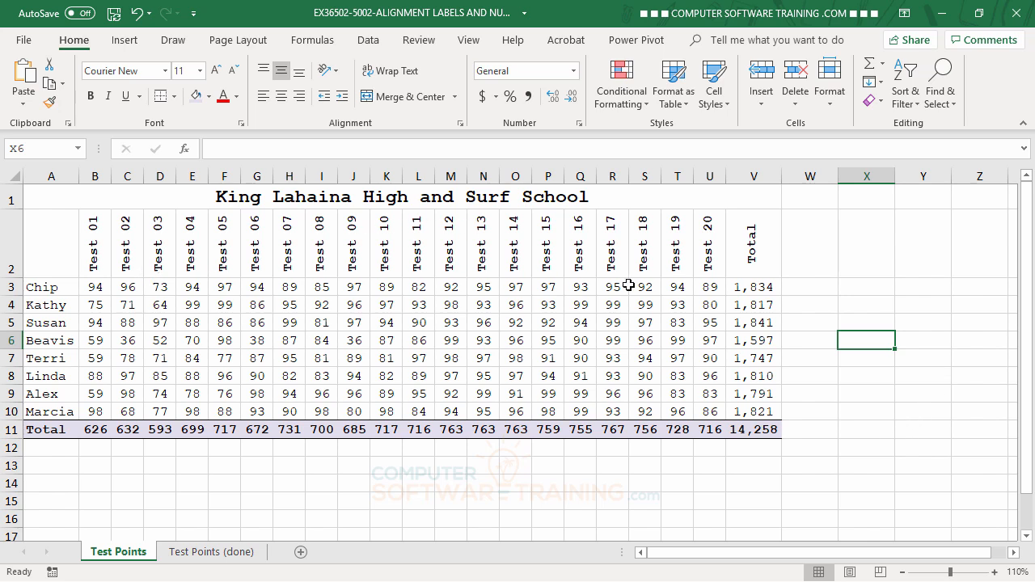
Step: Apply medium-thick solid top and bottom borders to the test header row, A2:V2, leaving the sides without borders
{"action": "left_click_drag", "start_coordinate": [31, 232], "coordinate": [749, 240]}
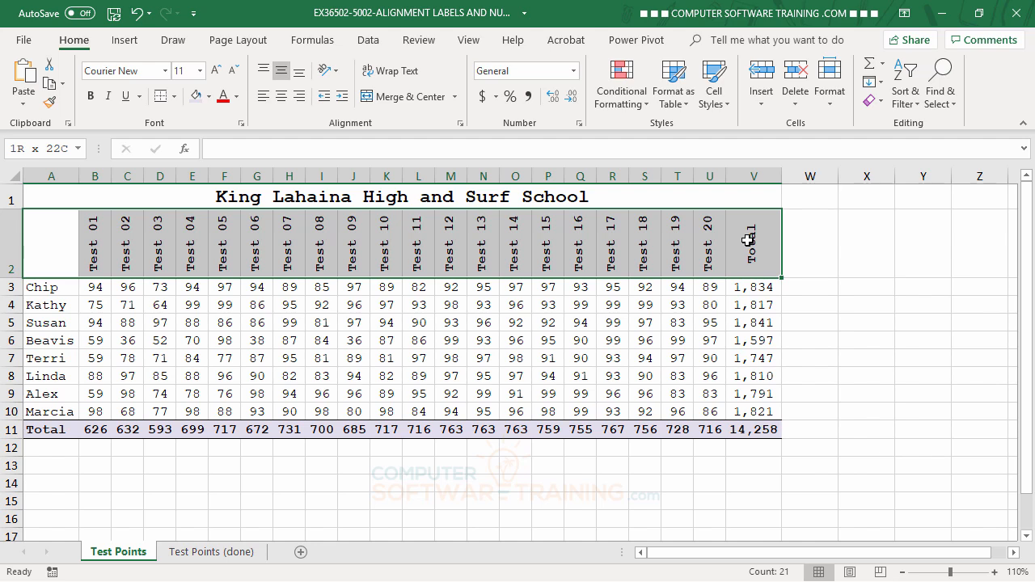
{"action": "left_click_drag", "start_coordinate": [749, 239], "coordinate": [749, 240]}
{"action": "left_click", "coordinate": [578, 123]}
{"action": "left_click", "coordinate": [526, 131]}
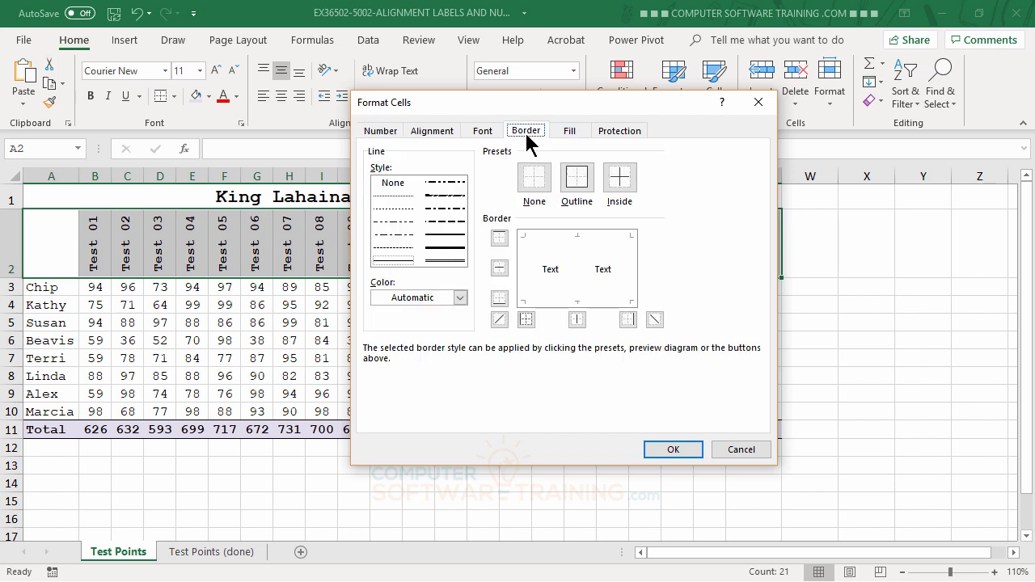
{"action": "left_click", "coordinate": [448, 237]}
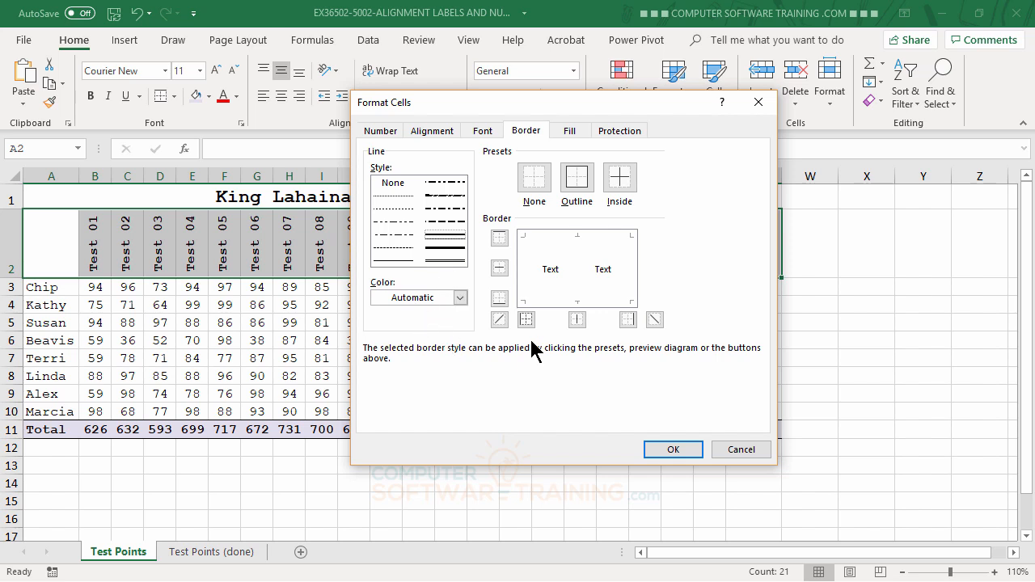
{"action": "left_click", "coordinate": [499, 238]}
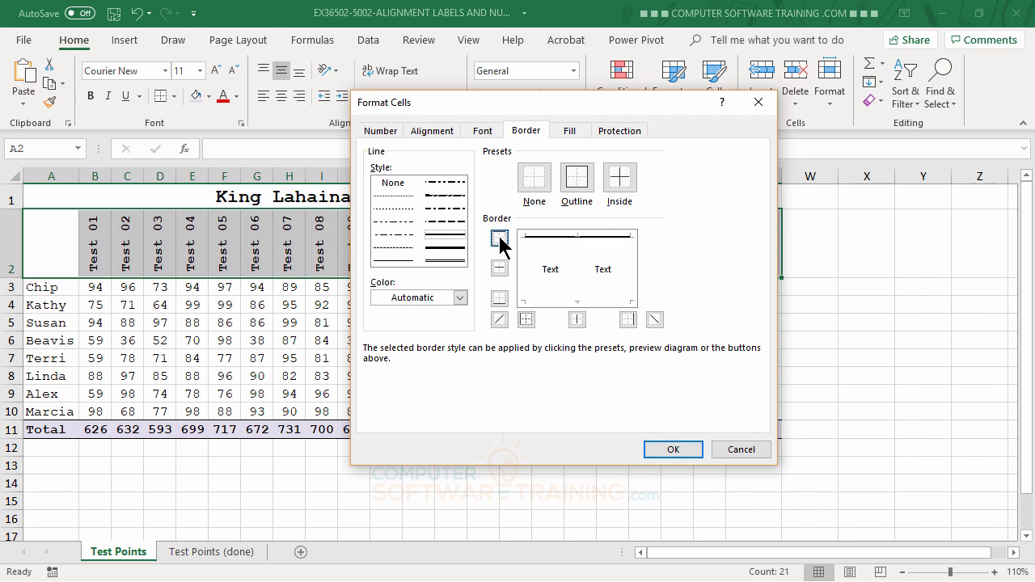
{"action": "left_click", "coordinate": [497, 298]}
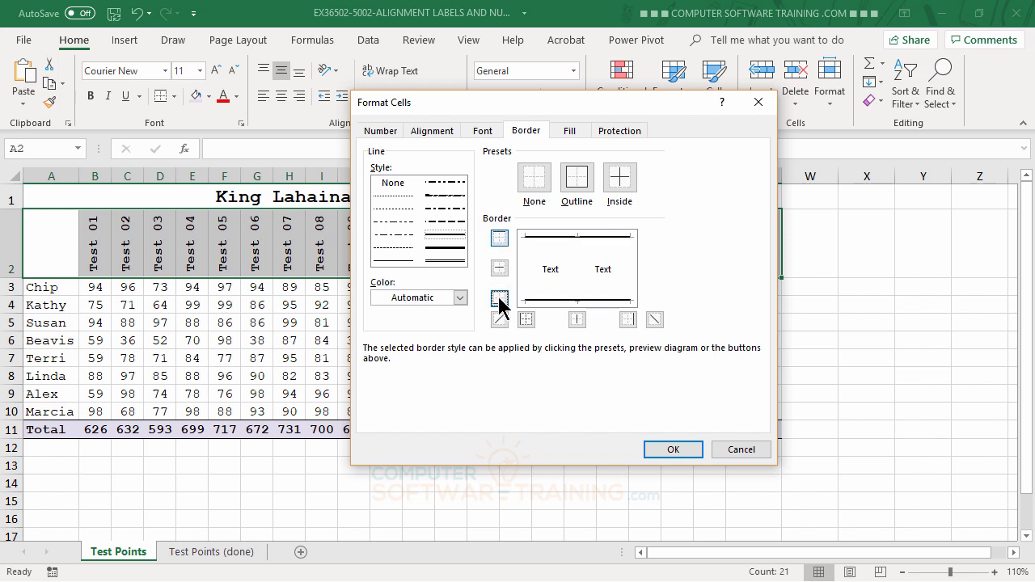
{"action": "left_click", "coordinate": [548, 237]}
{"action": "left_click", "coordinate": [548, 237]}
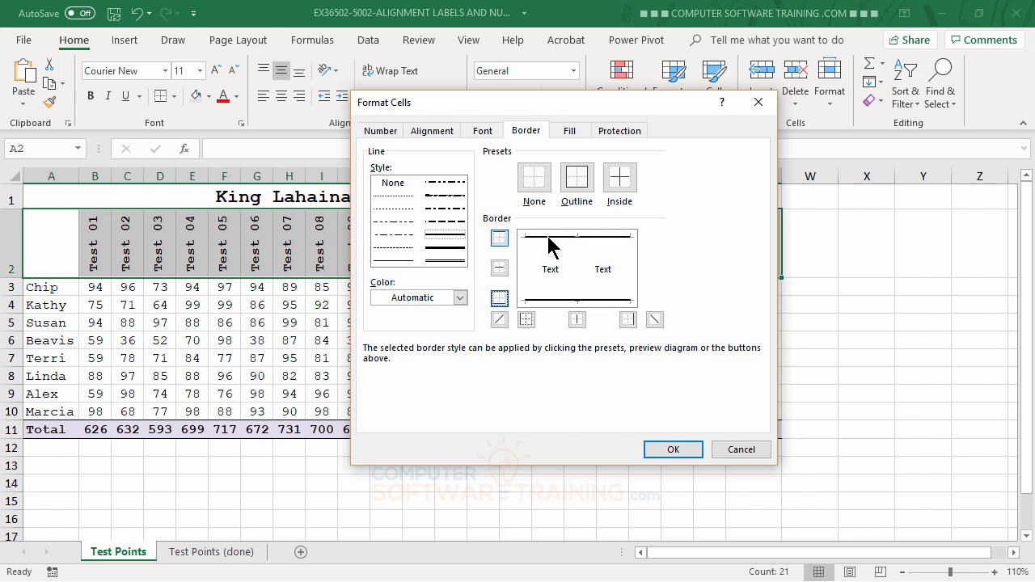
{"action": "left_click", "coordinate": [542, 300]}
{"action": "left_click", "coordinate": [672, 449]}
{"action": "left_click", "coordinate": [869, 376]}
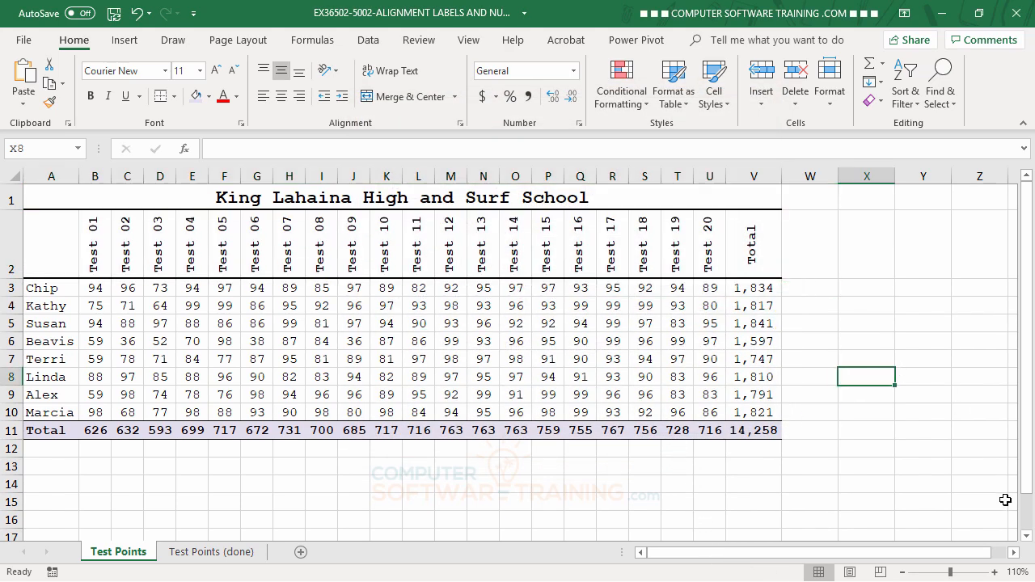